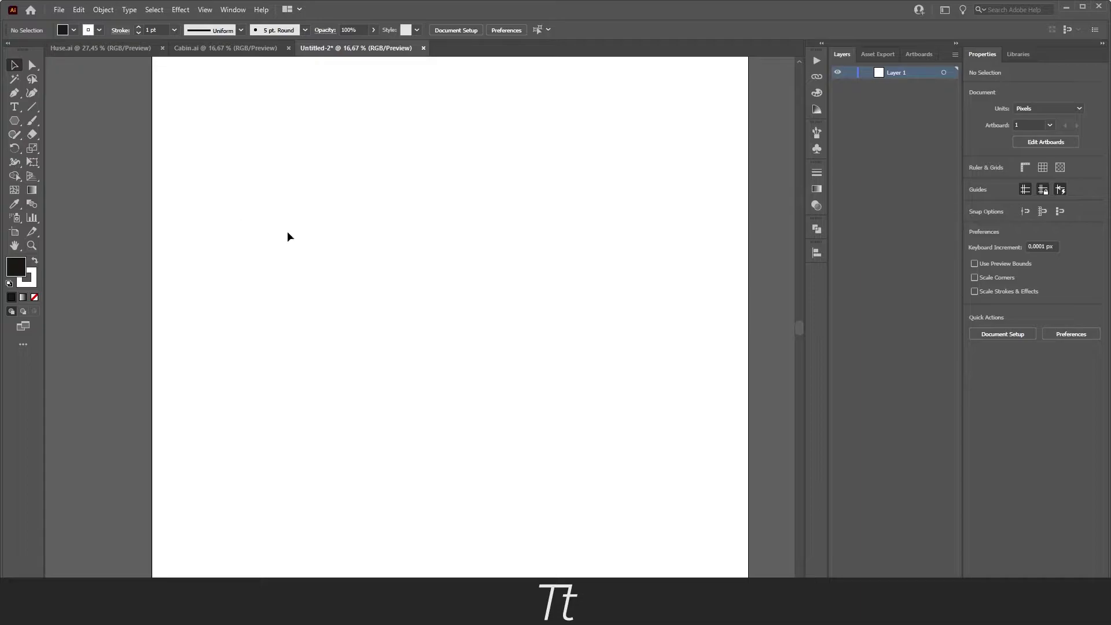
- Choose the Polygon tool and set the fill colour to a bright blue
click(18, 124)
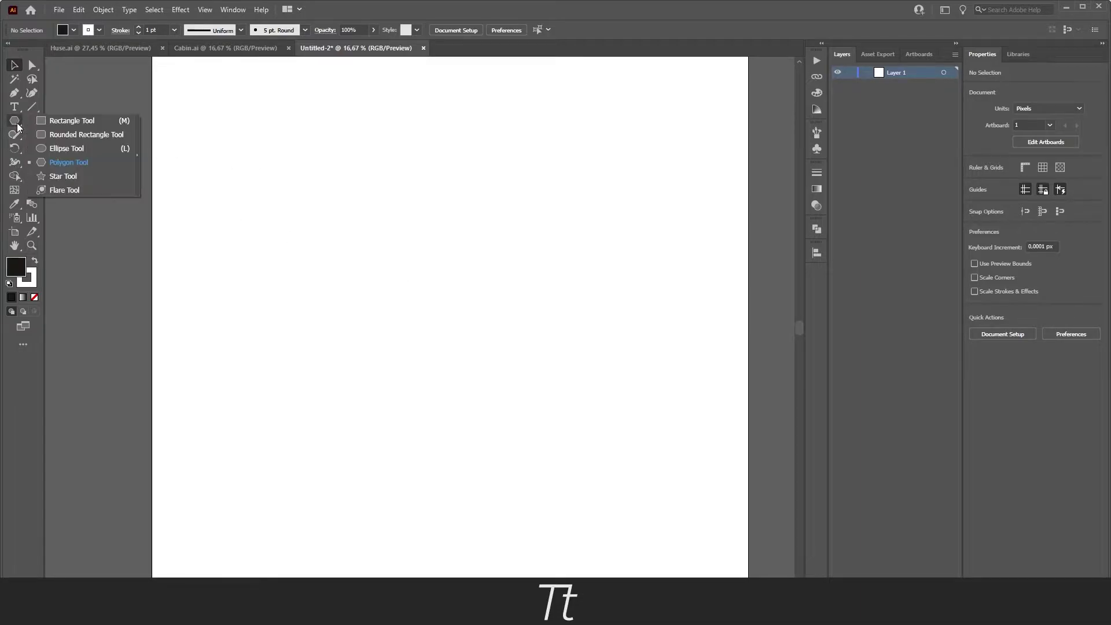
click(88, 163)
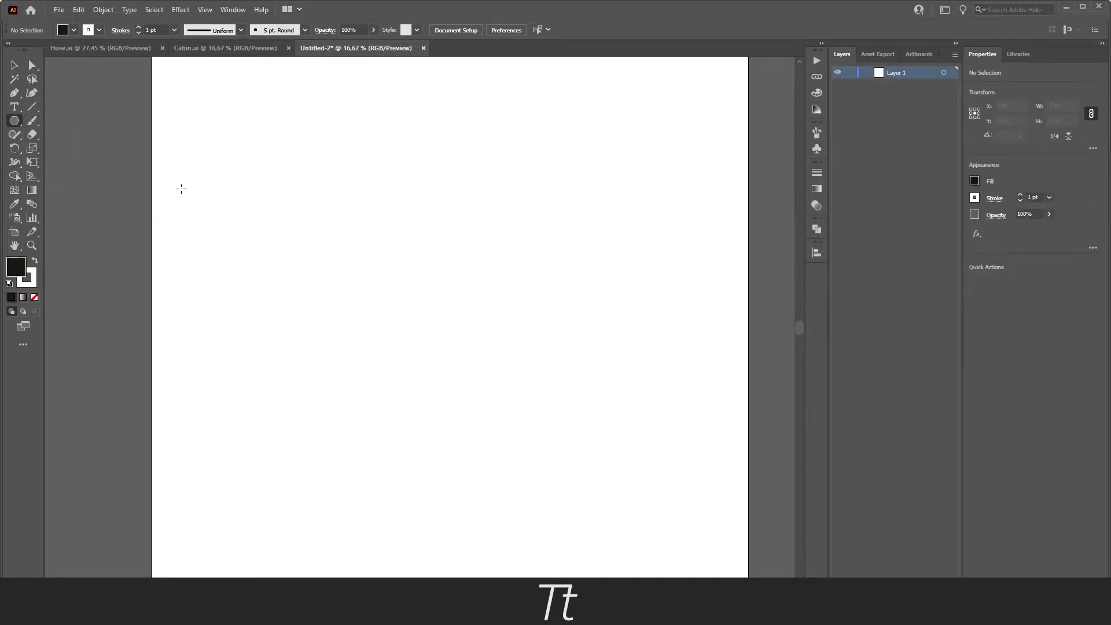
double_click(19, 269)
drag(634, 292, 507, 172)
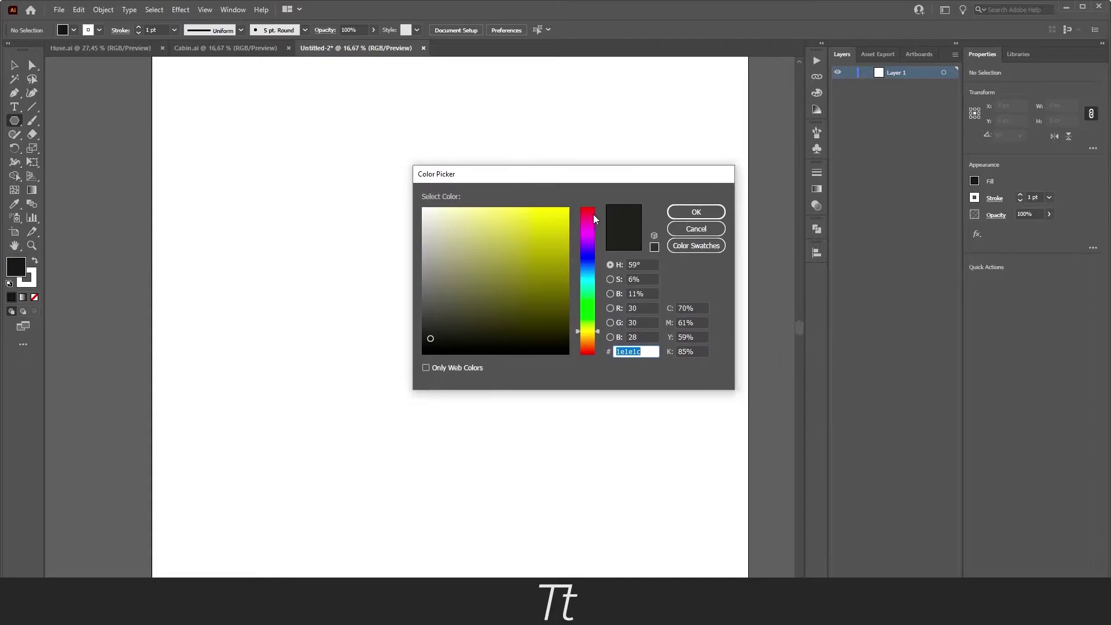
drag(591, 212, 588, 270)
drag(552, 228, 556, 224)
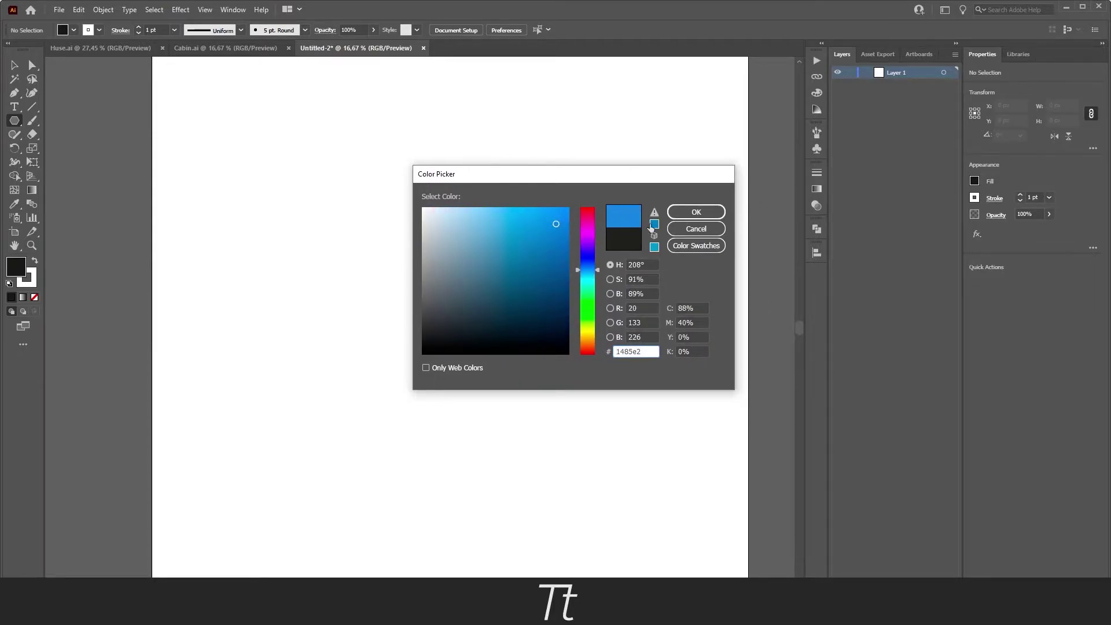
click(696, 214)
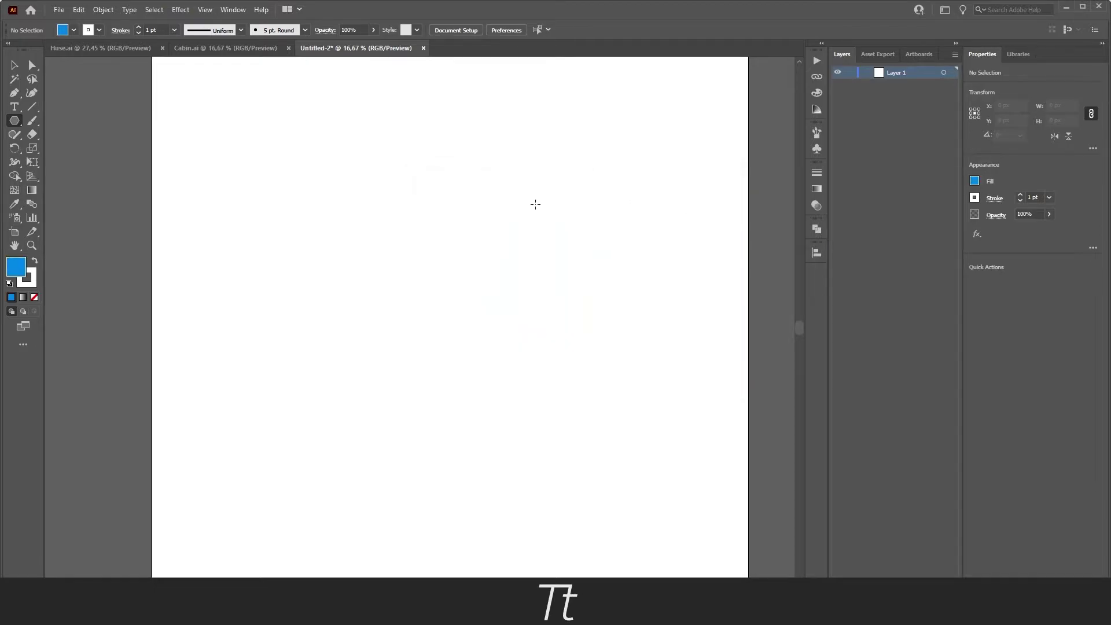
- Set the stroke to None and collapse the Color panel
click(30, 283)
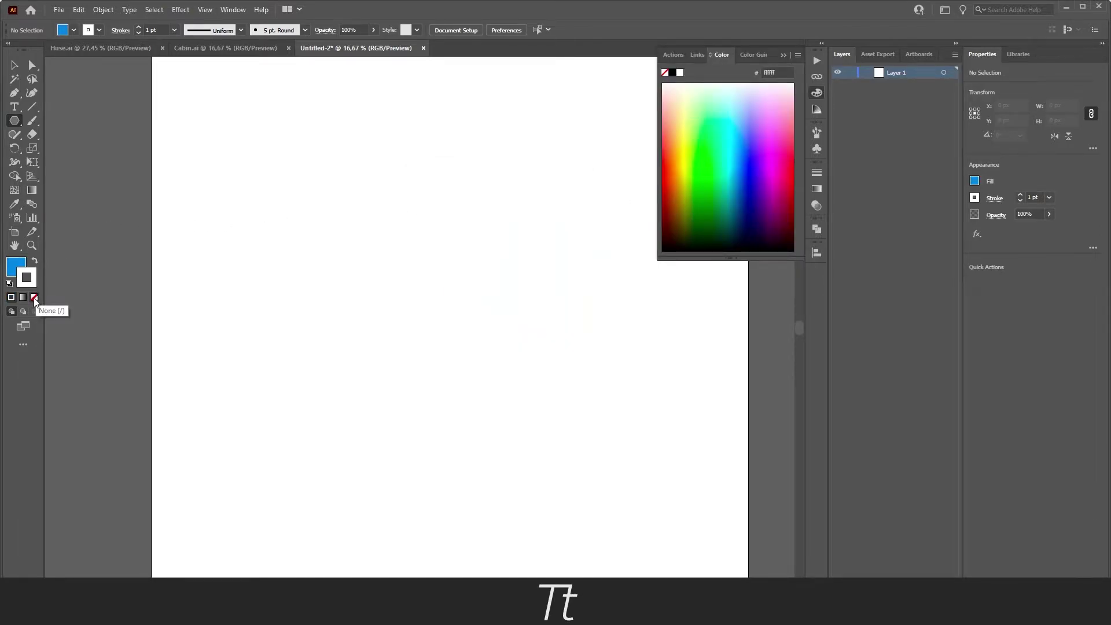
click(35, 297)
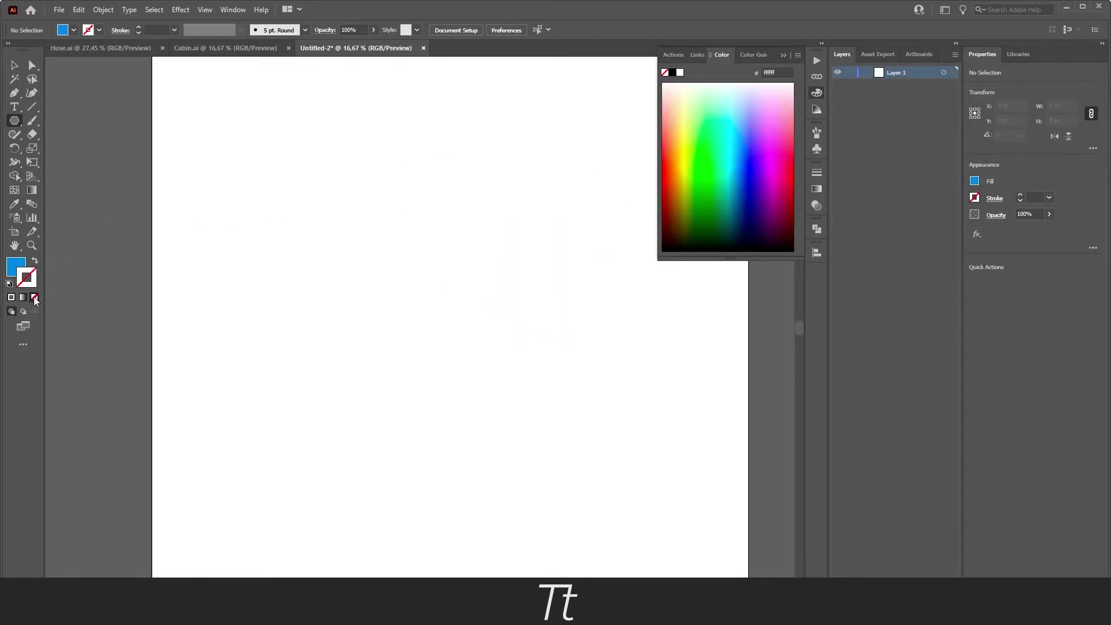
click(784, 55)
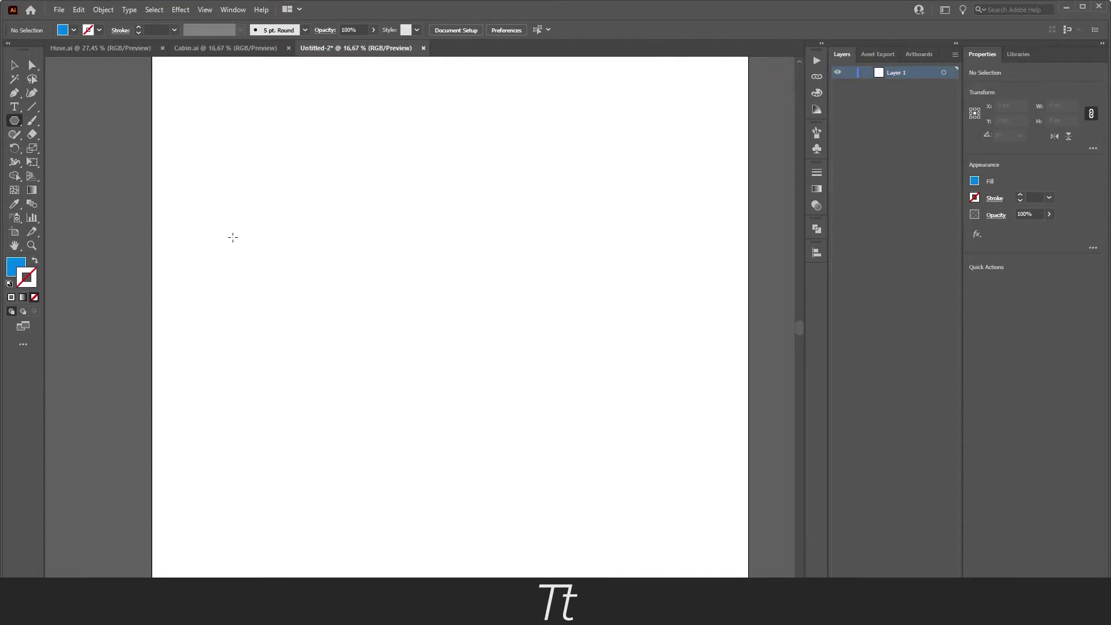
- Draw an upright hexagon about 508 px wide and 440 px high near the artboard's upper-left area
key(shift+alt)
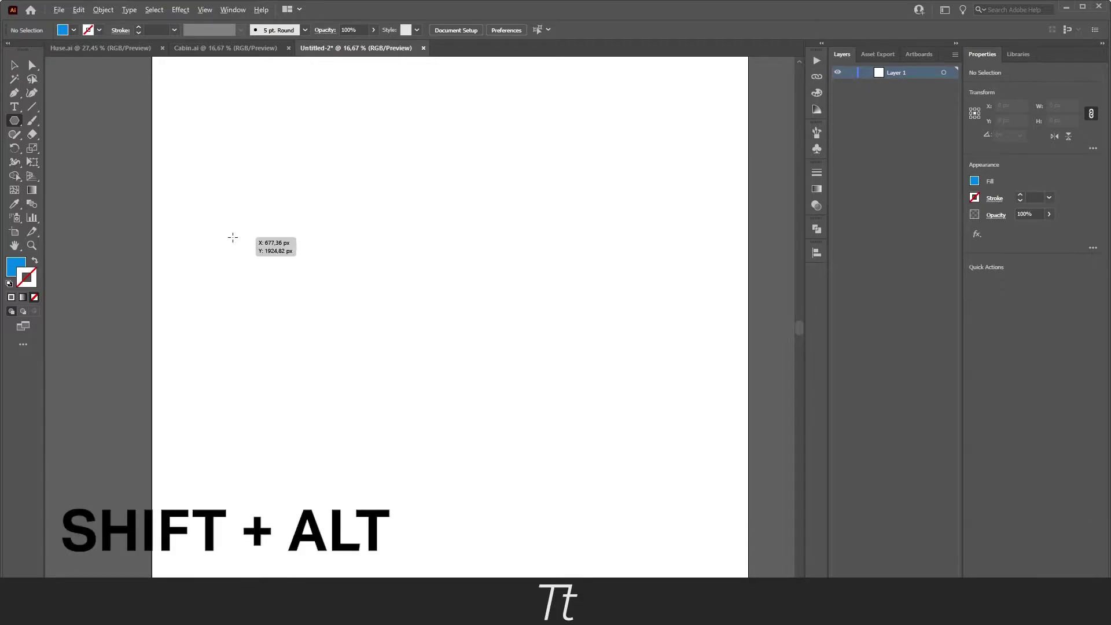
drag(232, 238, 258, 254)
key(v)
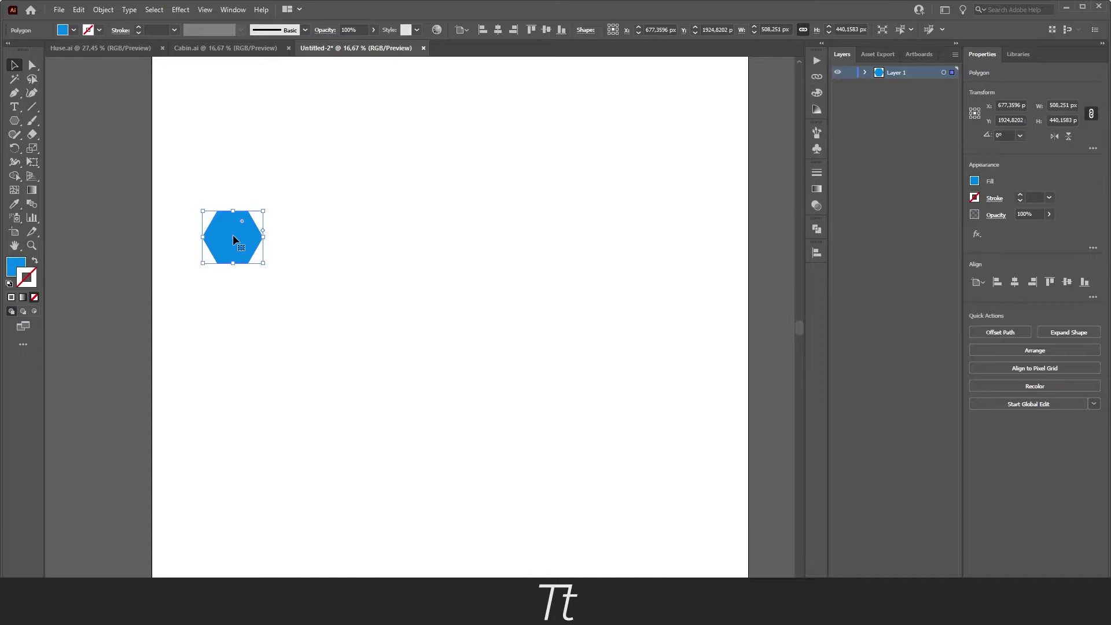
- Duplicate the hexagon repeatedly along a straight horizontal line to make a row of seven with uneven gaps
key(a)
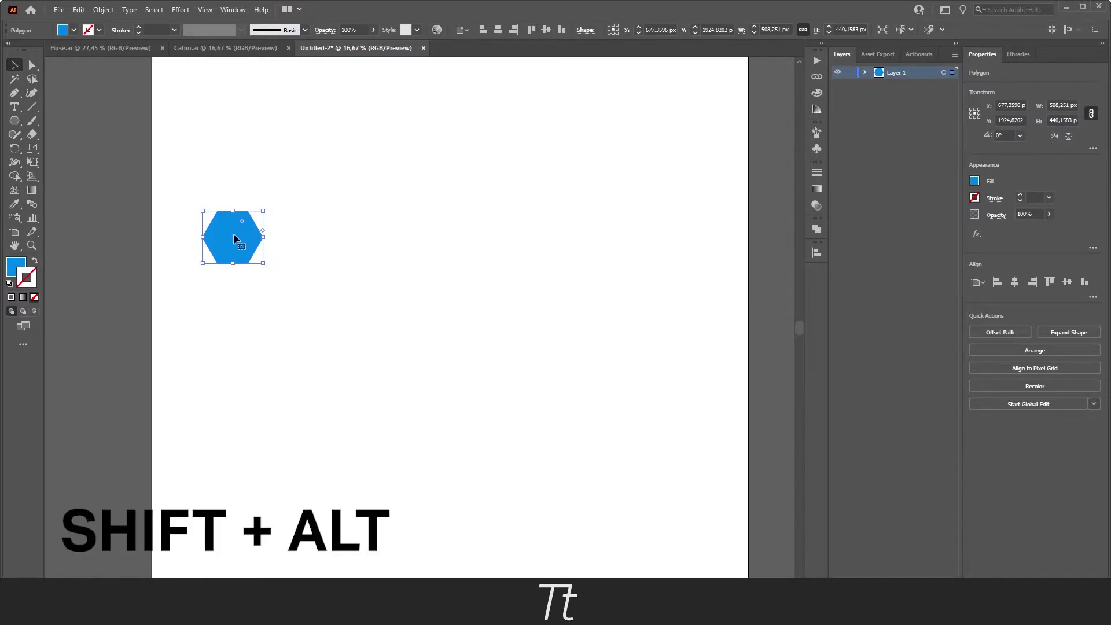
drag(234, 239, 315, 239)
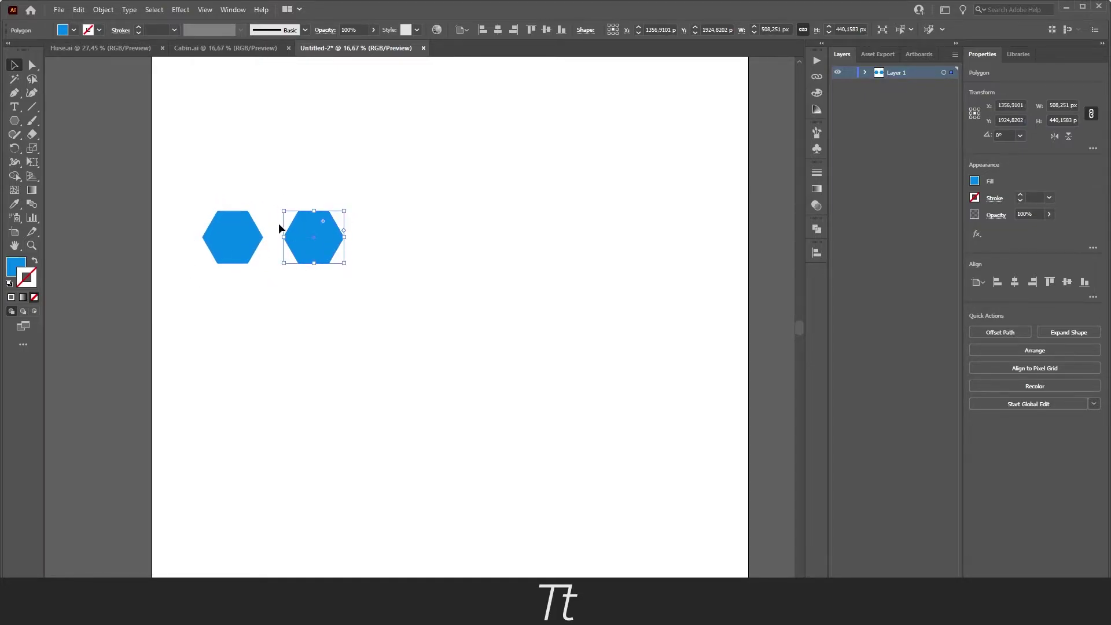
drag(311, 230, 627, 237)
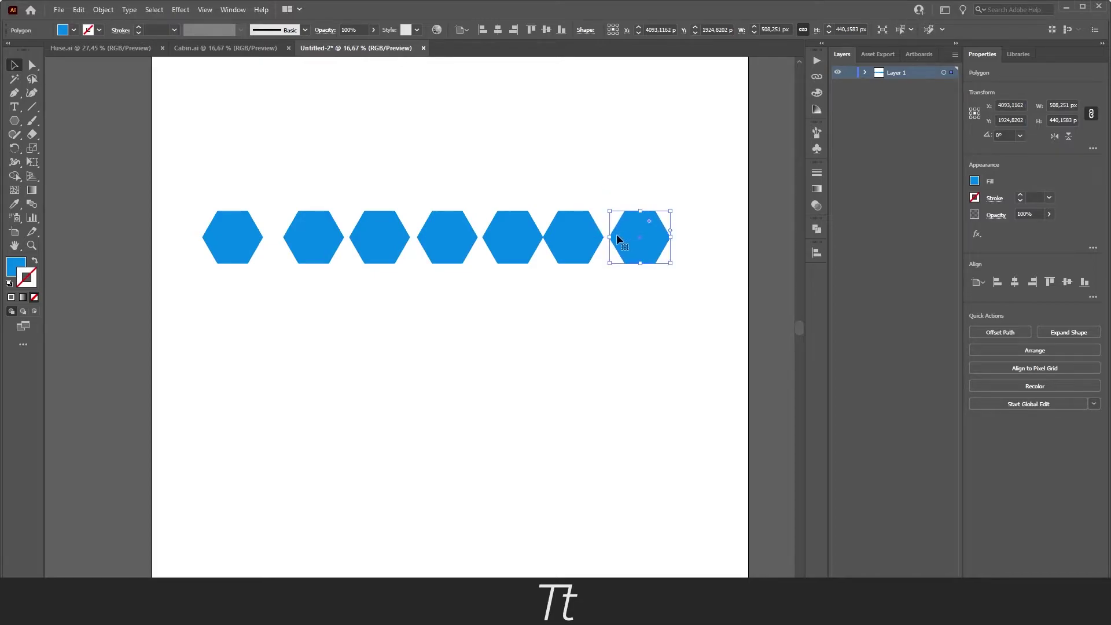
click(604, 294)
- Examine the spacing between neighbouring hexagons along the row
scroll(405, 246, up, 1)
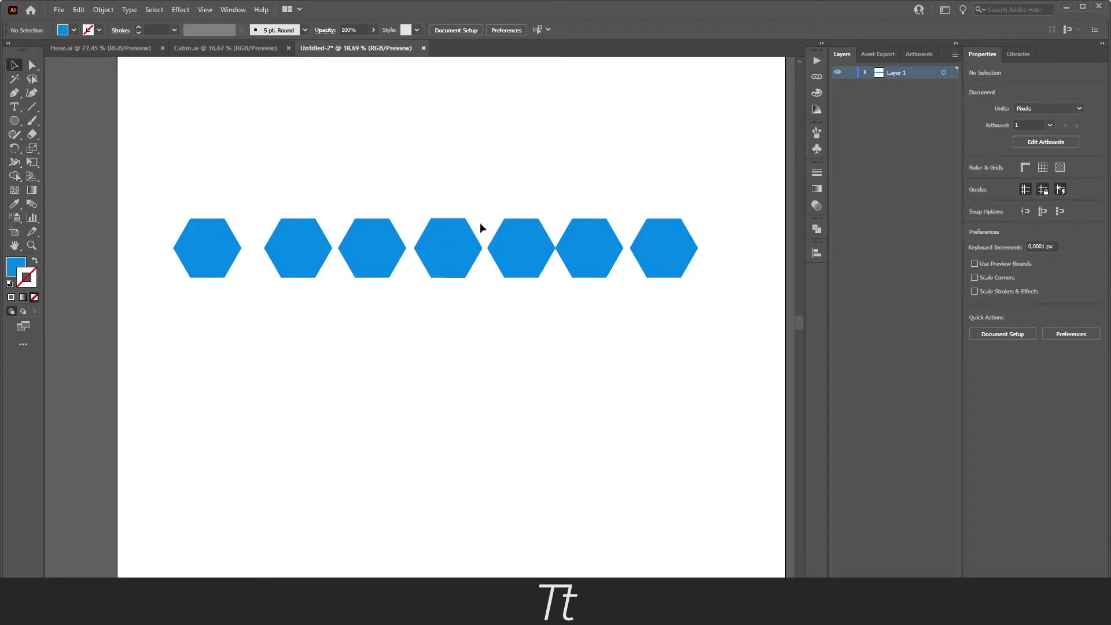
key(ctrl+z)
drag(273, 240, 409, 282)
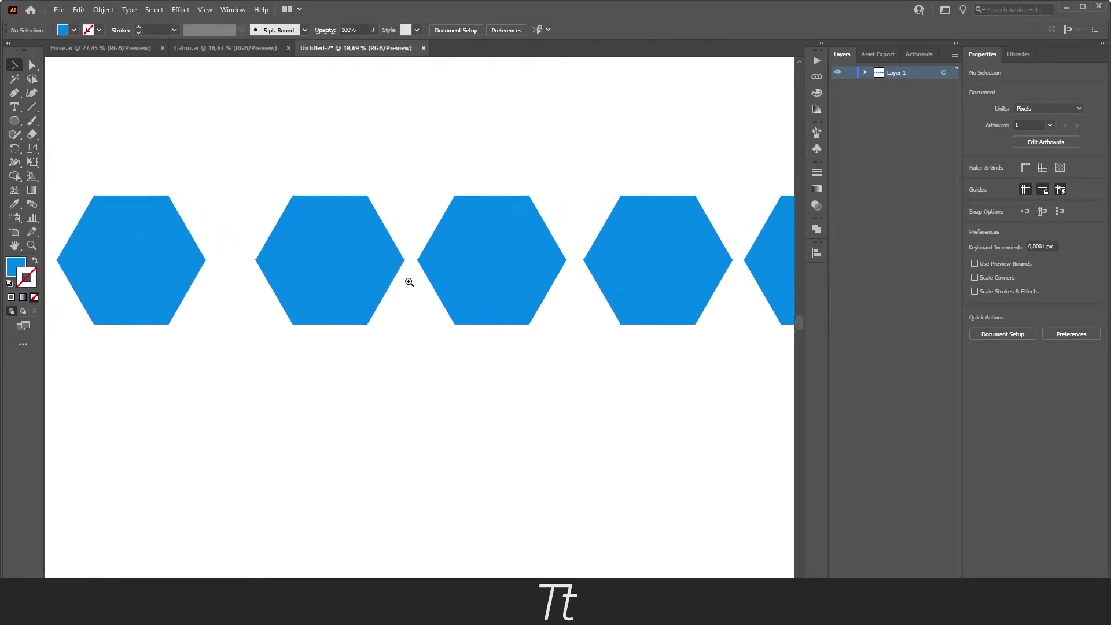
drag(304, 297, 247, 293)
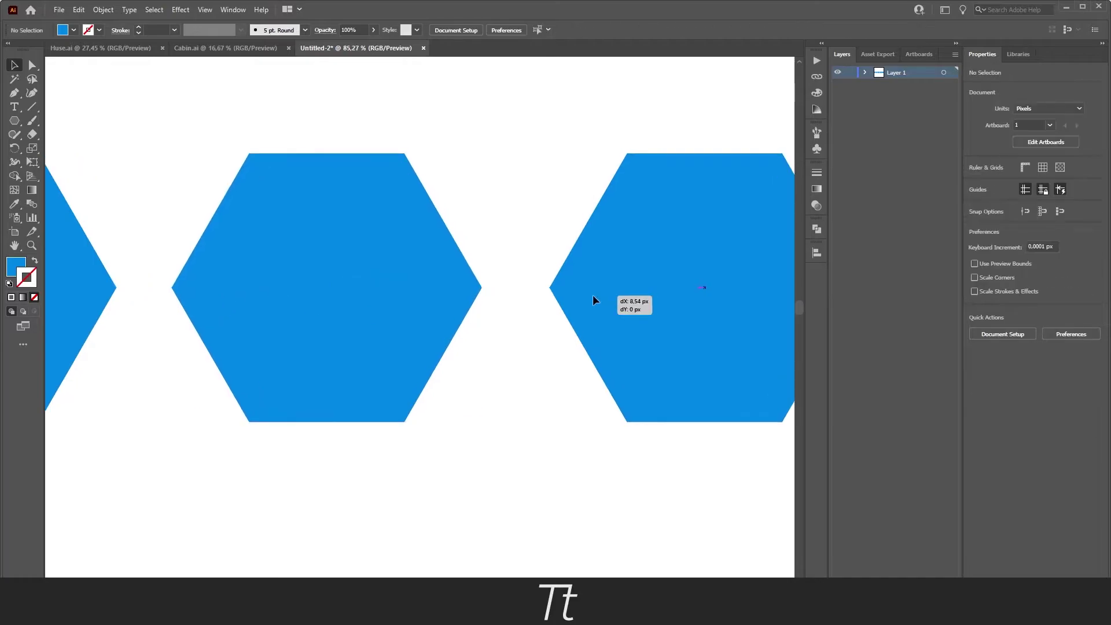
drag(593, 300, 589, 300)
drag(531, 325, 384, 301)
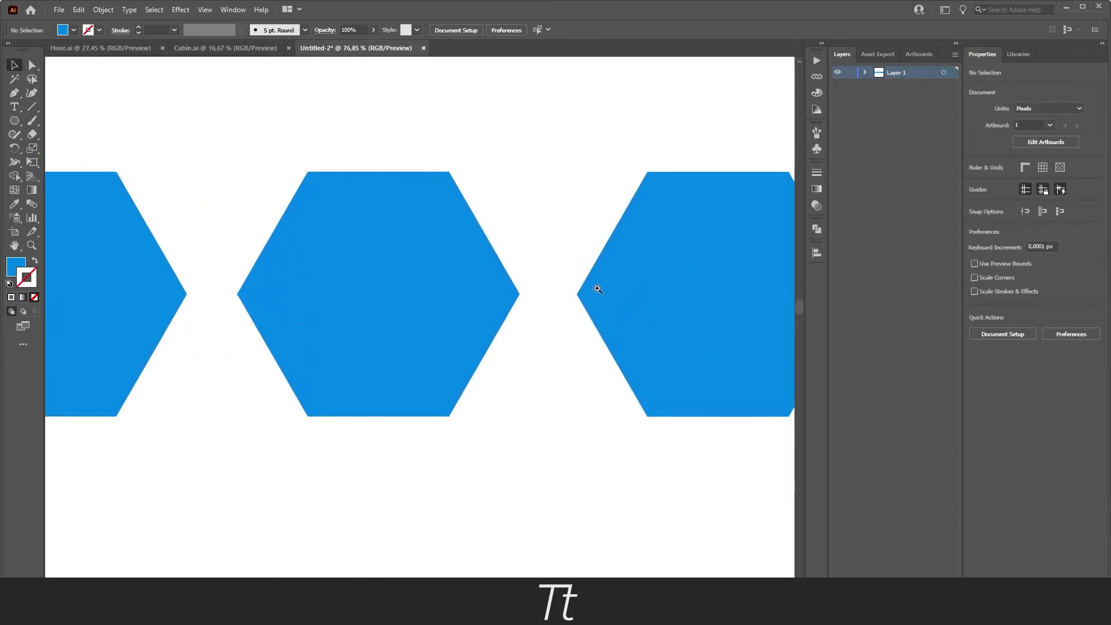
drag(598, 289, 508, 287)
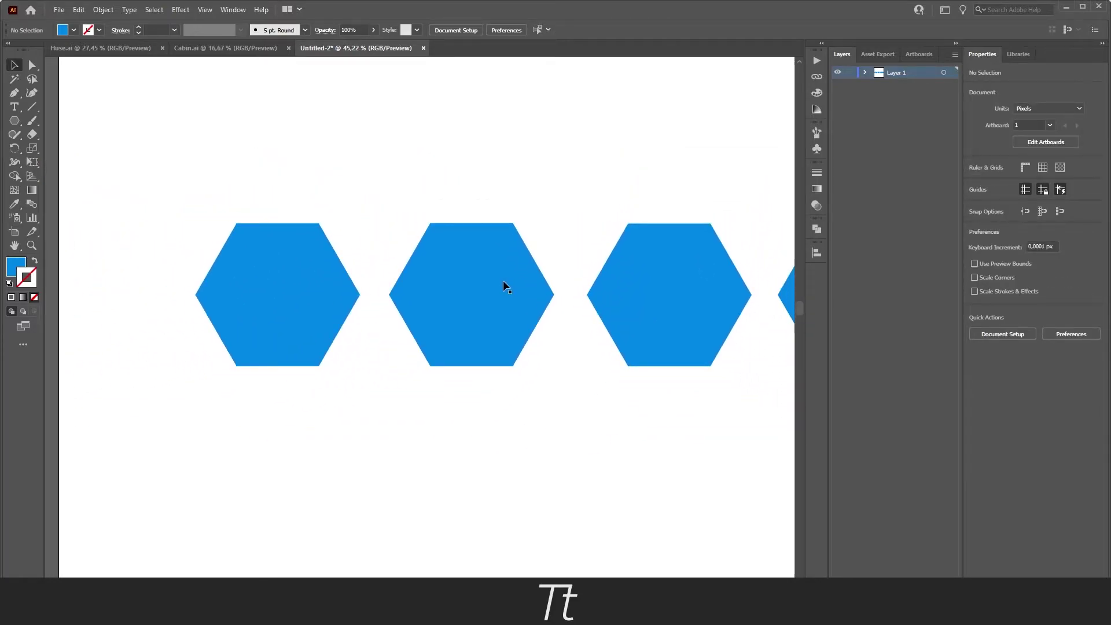
scroll(480, 287, right, 3)
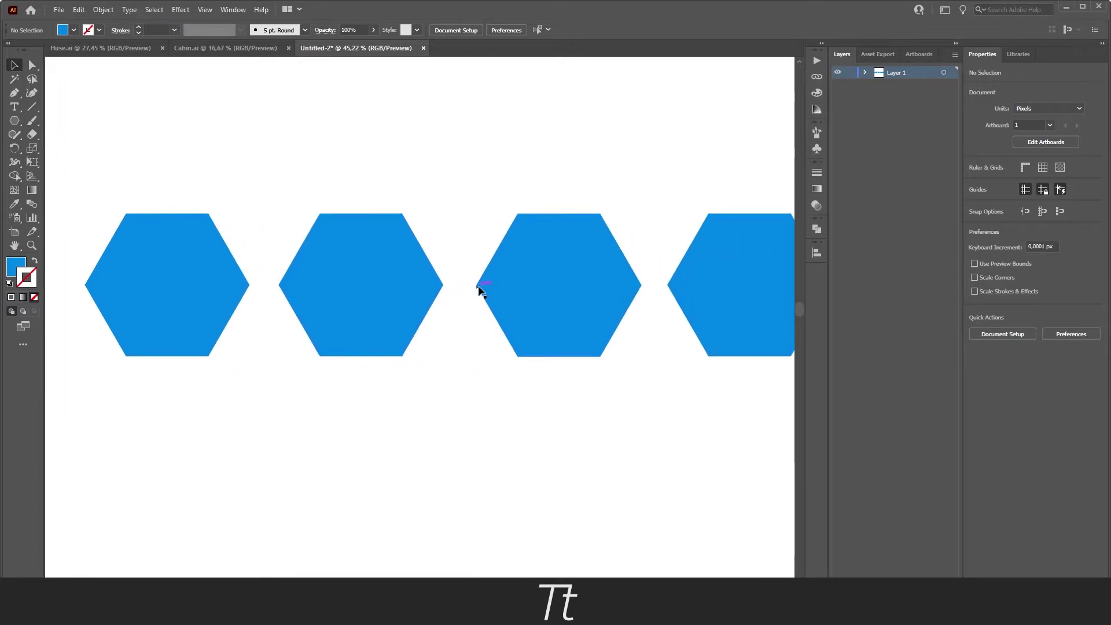
mouse_move(478, 285)
mouse_down()
mouse_move(302, 290)
mouse_move(528, 334)
mouse_move(388, 281)
mouse_move(479, 286)
mouse_up()
- Try aligning all seven hexagons to their horizontal centers, and undo the alignment
drag(727, 301, 113, 204)
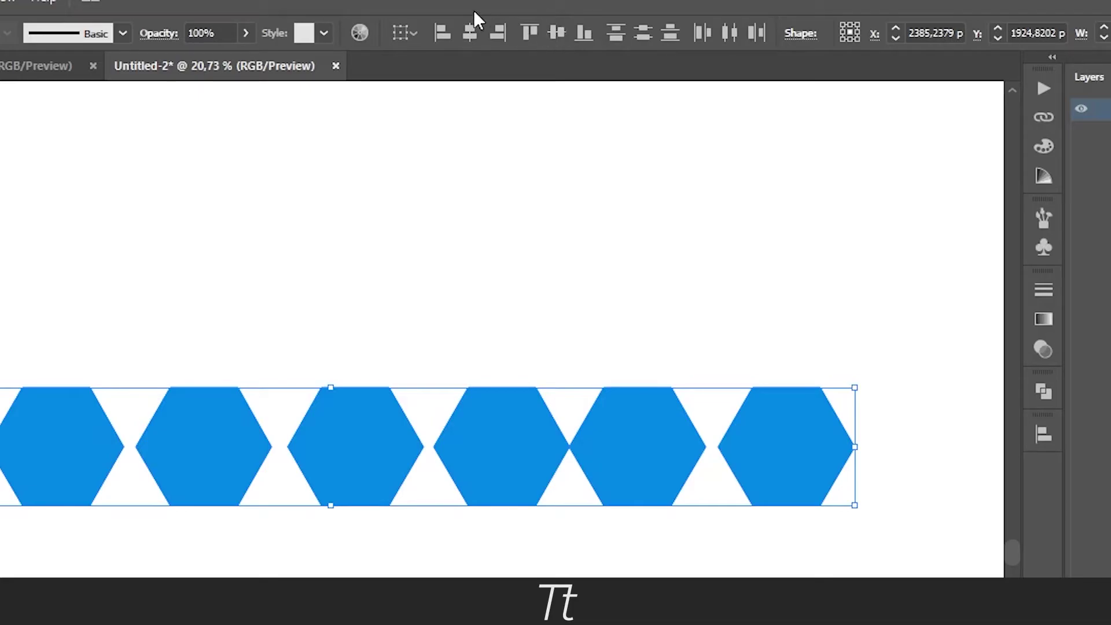
click(475, 35)
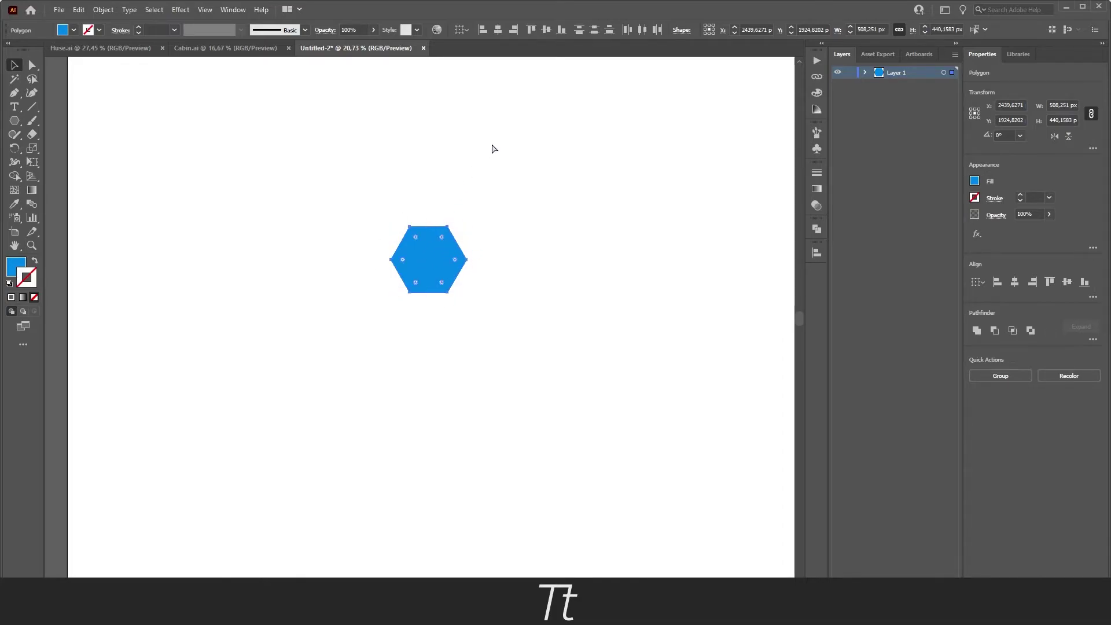
key(ctrl+z)
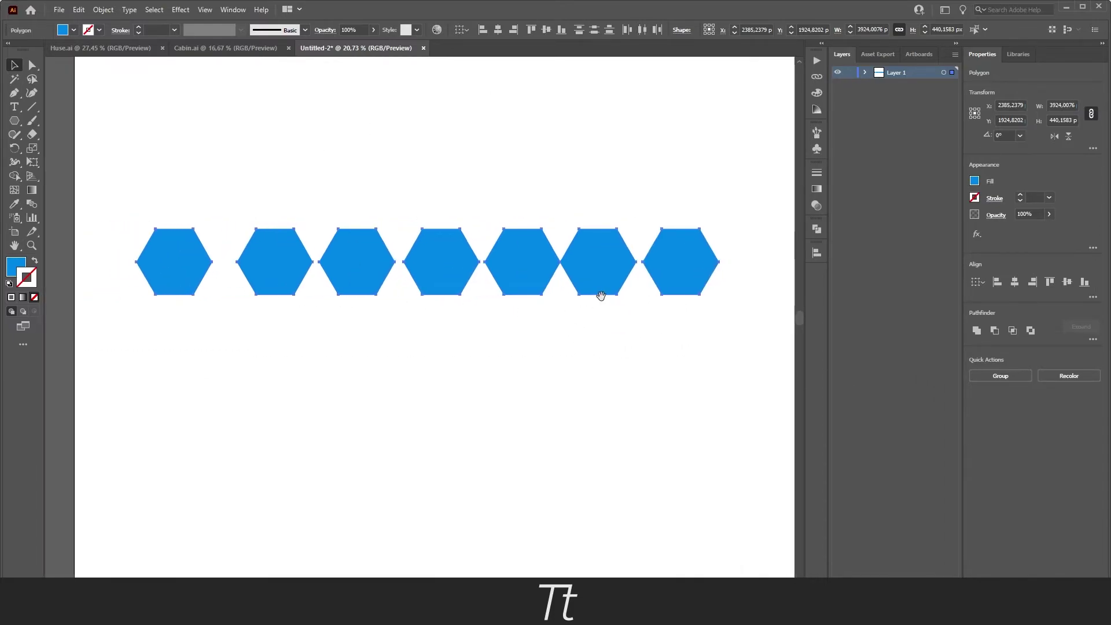
- Distribute the seven selected hexagons evenly by their horizontal centers and deselect them
click(642, 30)
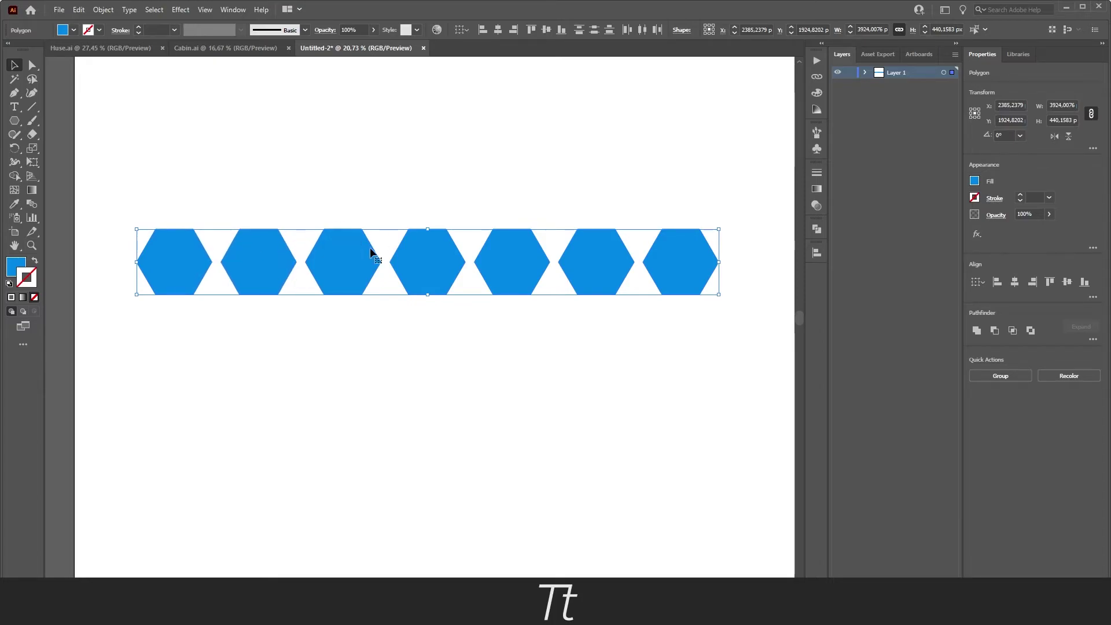
click(582, 318)
scroll(498, 293, down, 1)
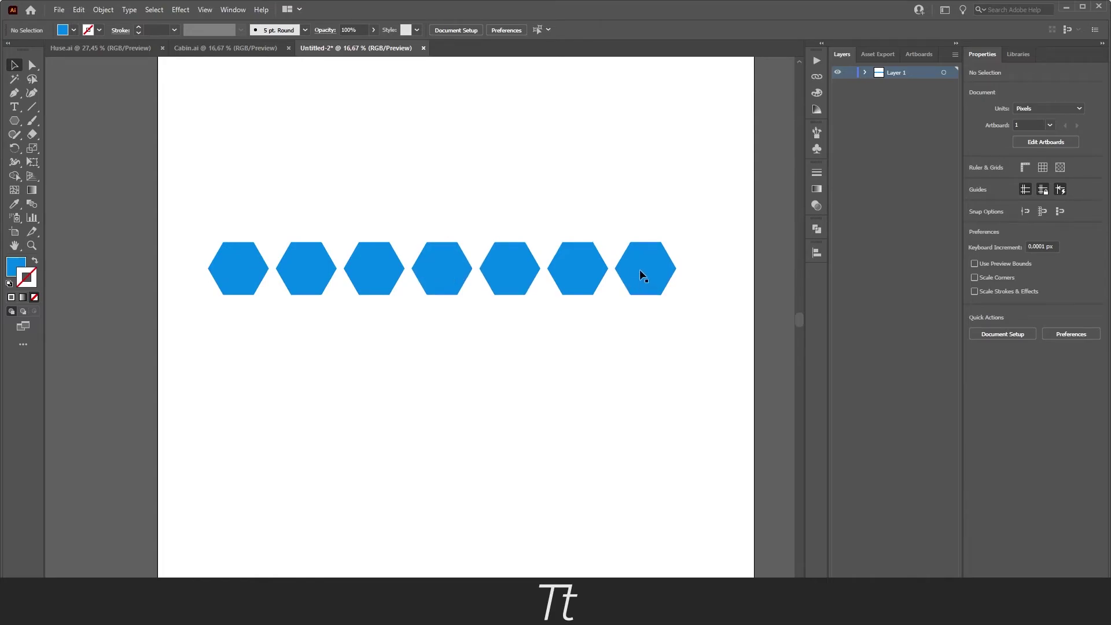
- Move the row's last hexagon slightly outward and redistribute all seven hexagons by their horizontal centers
drag(643, 271, 657, 272)
drag(193, 207, 707, 318)
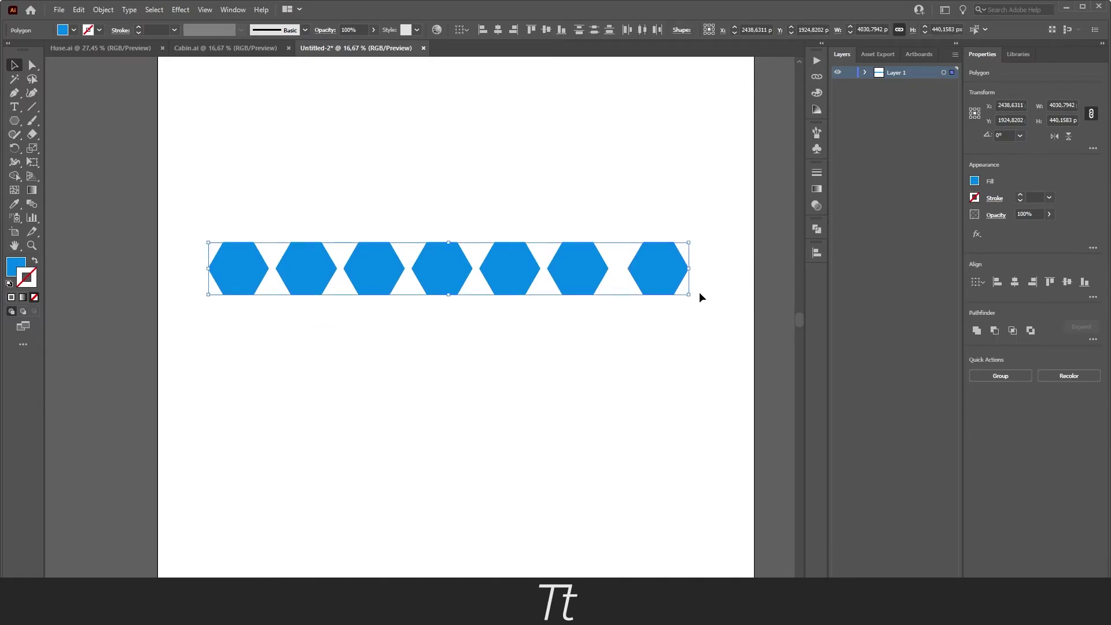
click(649, 33)
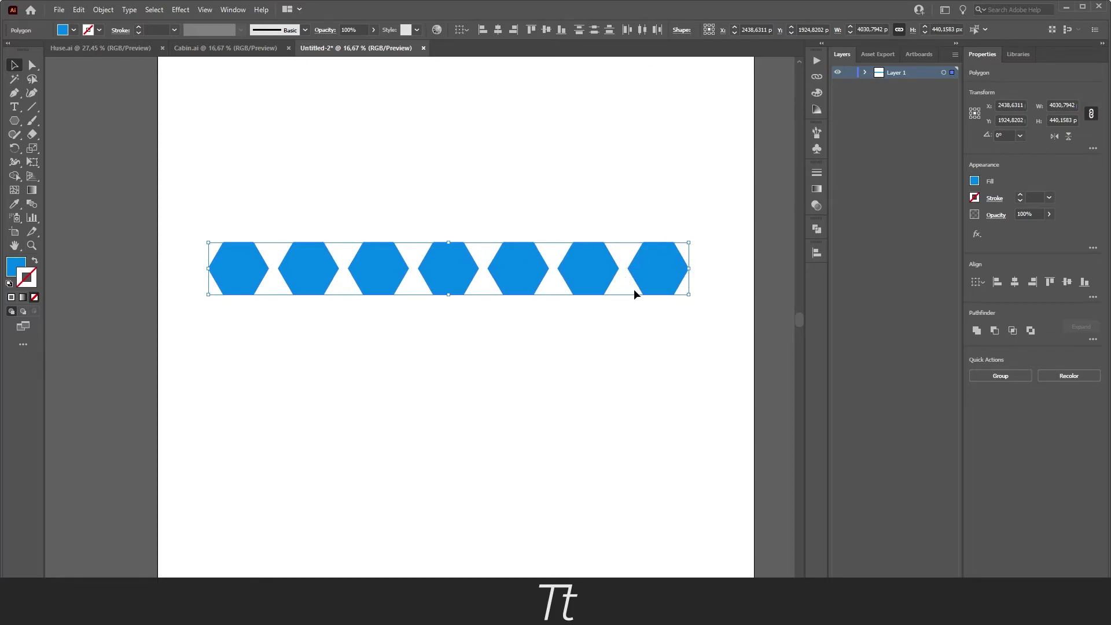
- Delete the whole row of seven hexagons from the artboard
drag(697, 293, 222, 227)
key(Delete)
- Draw a hexagon about 728 px wide and 630 px high and duplicate it vertically into an unevenly spaced column of five
click(14, 120)
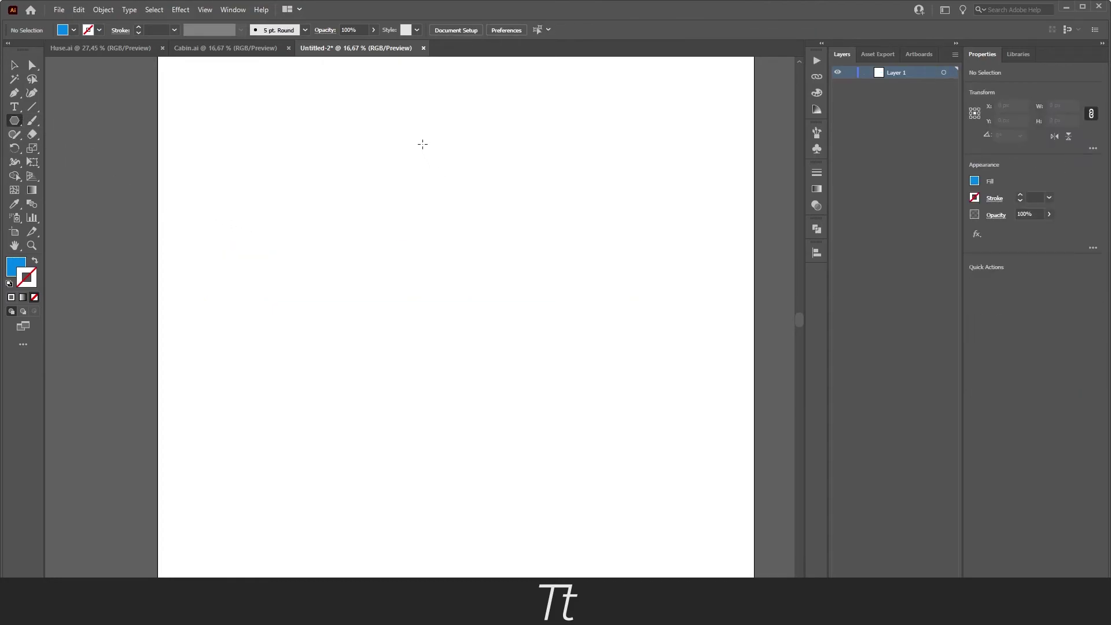
mouse_move(406, 142)
mouse_down()
mouse_move(435, 172)
mouse_move(490, 146)
mouse_move(481, 212)
mouse_move(476, 198)
mouse_move(470, 371)
mouse_up()
key(v)
drag(470, 370, 485, 461)
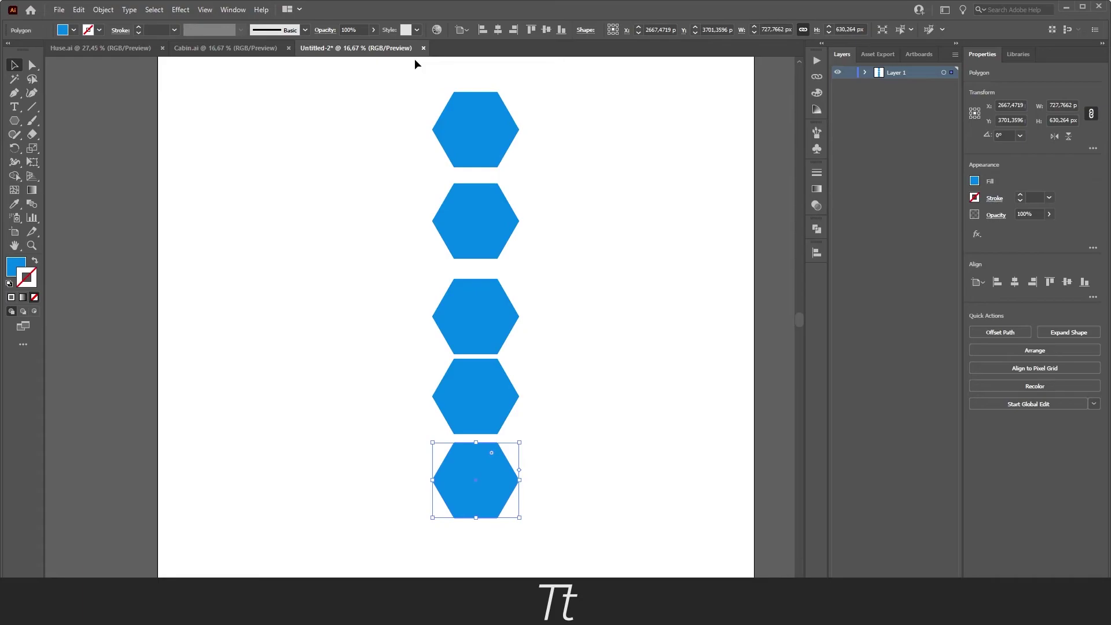
- Distribute the five hexagons in the column evenly by their vertical centers
drag(414, 58, 546, 540)
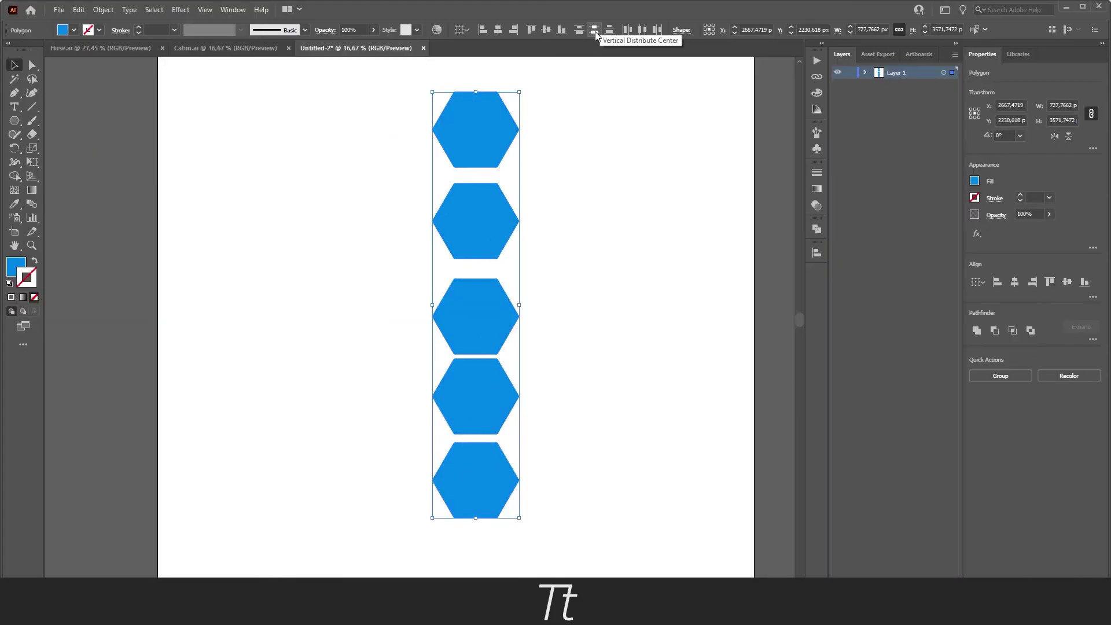
click(594, 31)
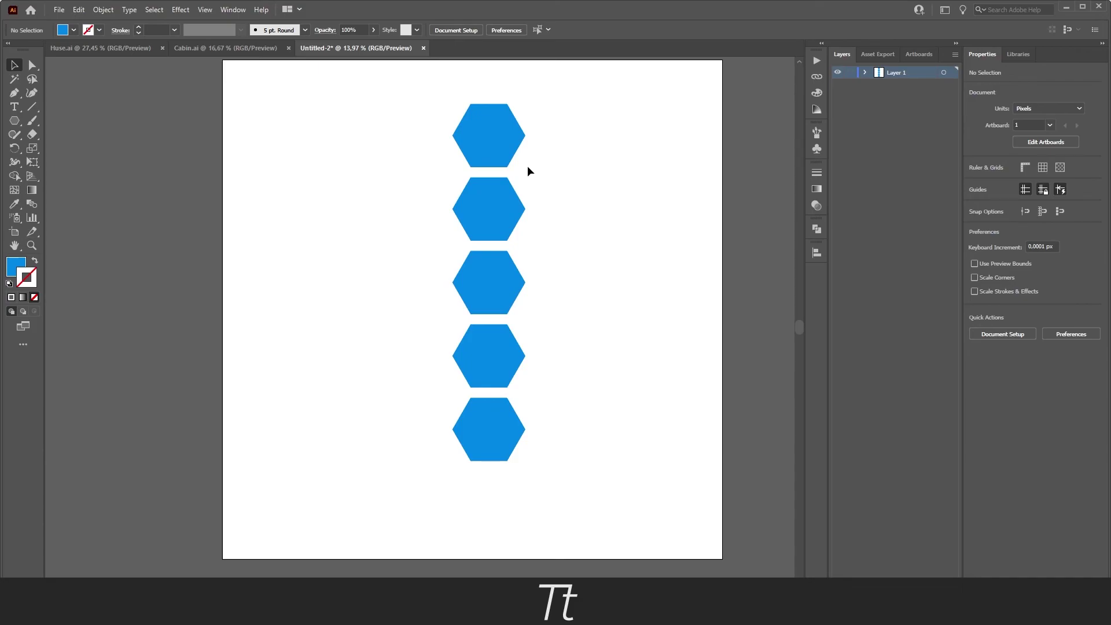
- Delete the column of five hexagons from the artboard
drag(586, 485, 433, 87)
key(Delete)
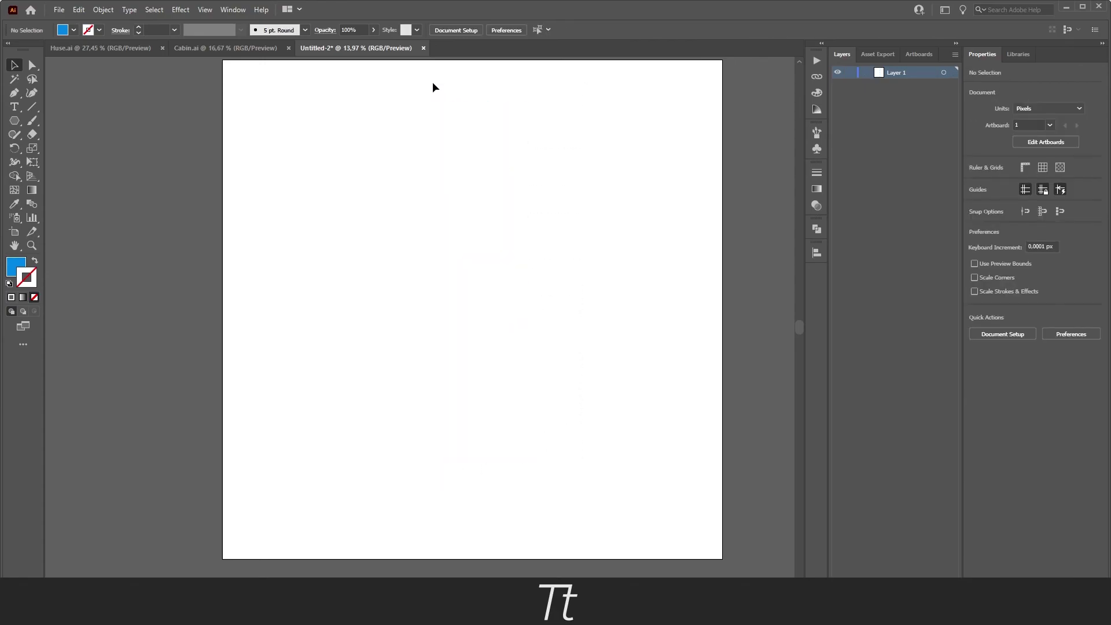